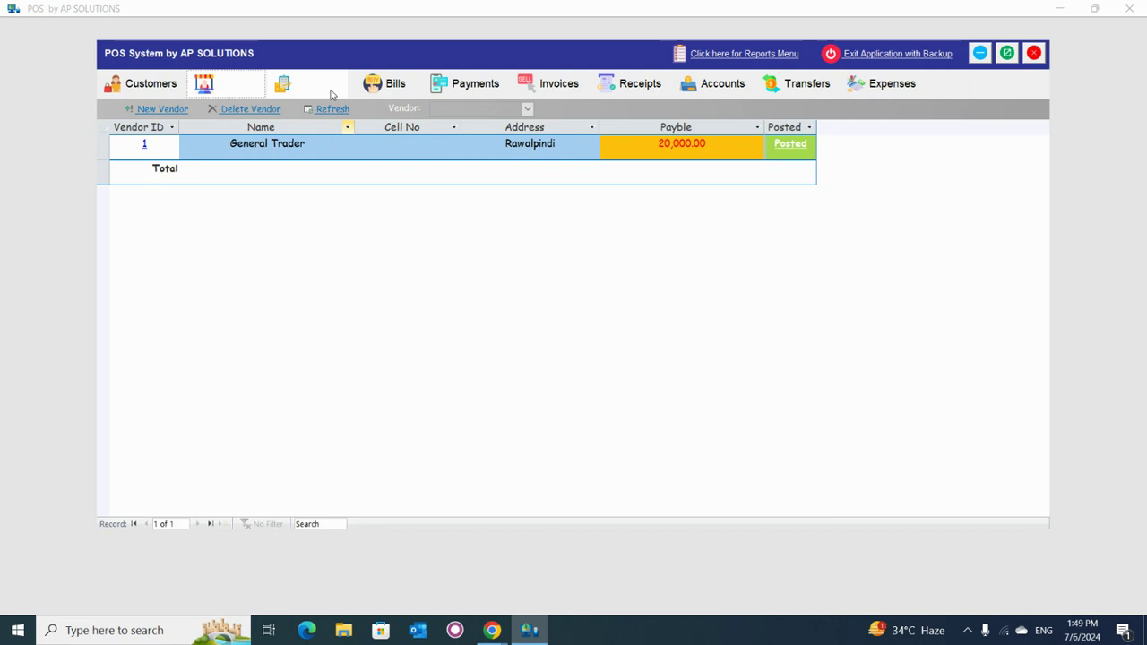
Show the products list and start a new product entry.
click(335, 83)
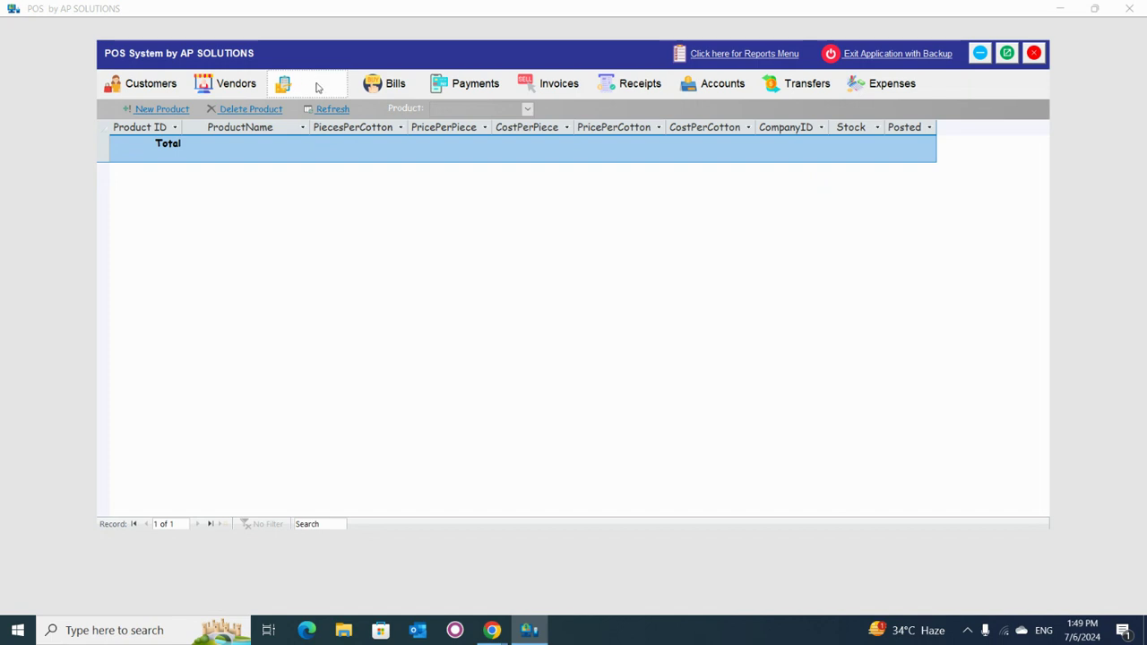
click(339, 90)
click(312, 86)
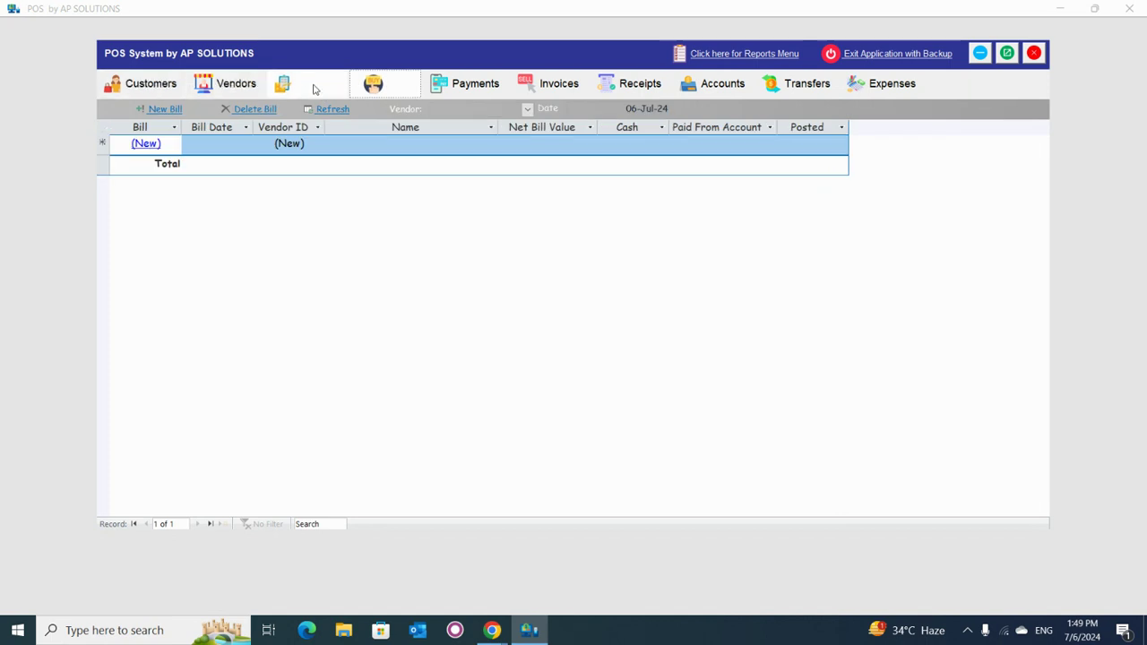
click(170, 109)
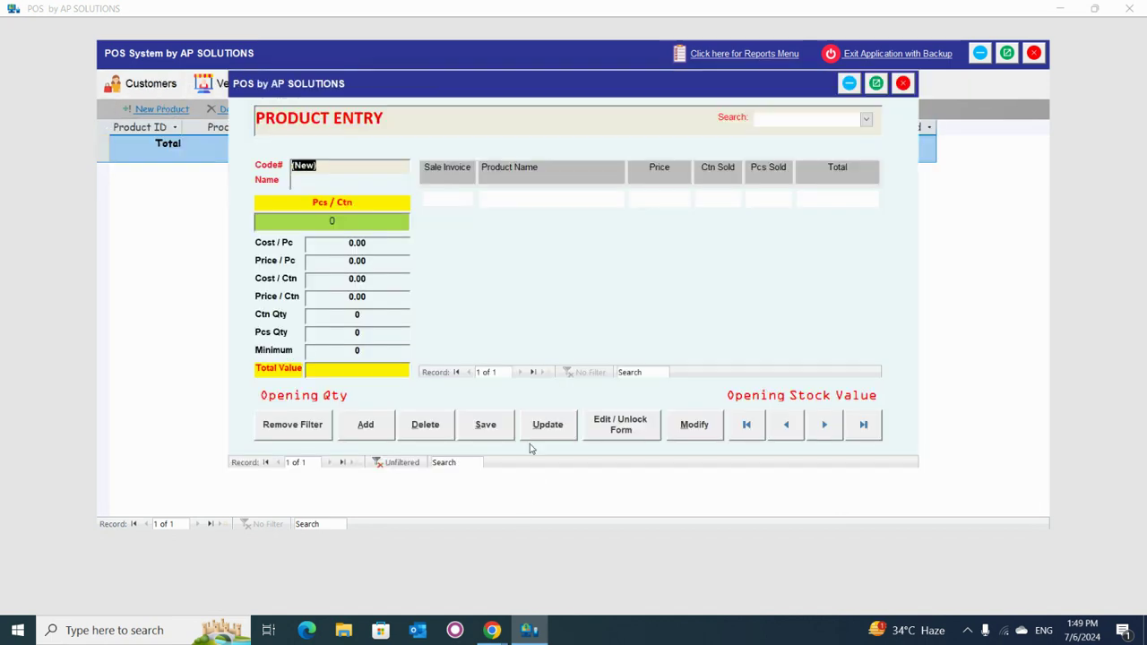
Enter Black Tea as the new product's name.
click(310, 179)
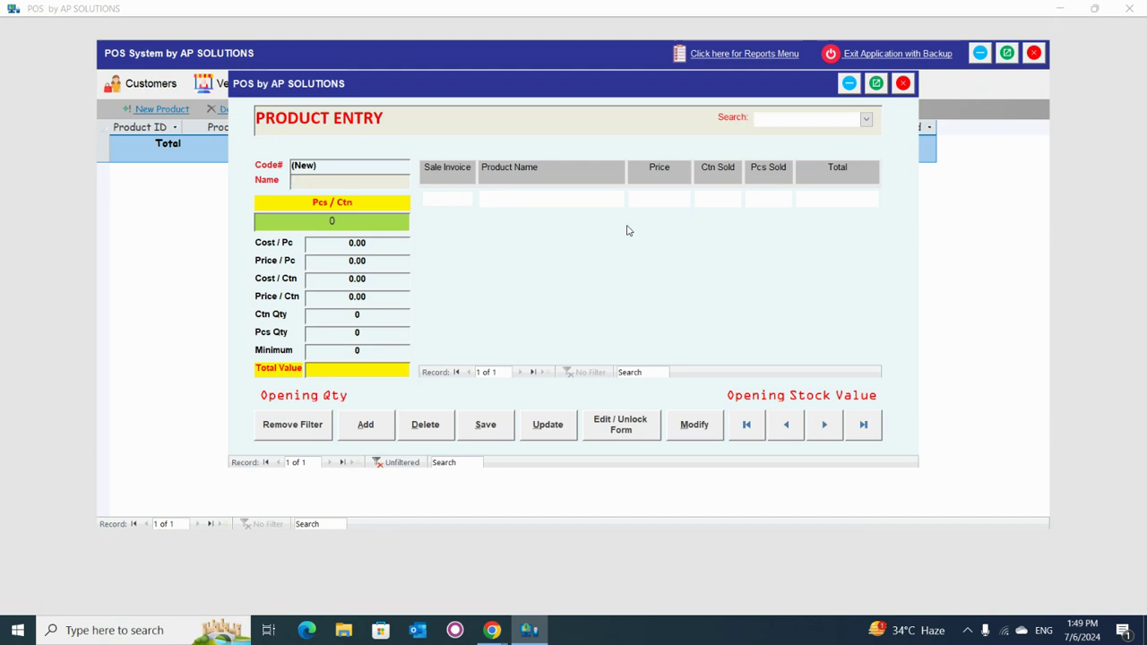
text(Bla)
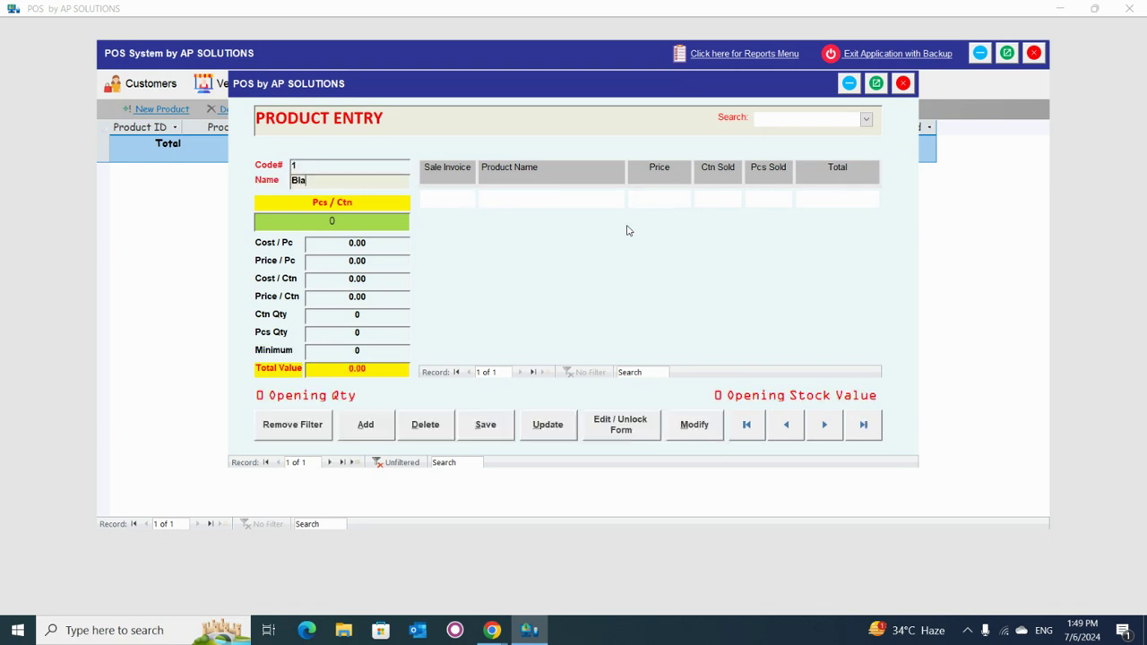
text(ck Tea)
key(Tab)
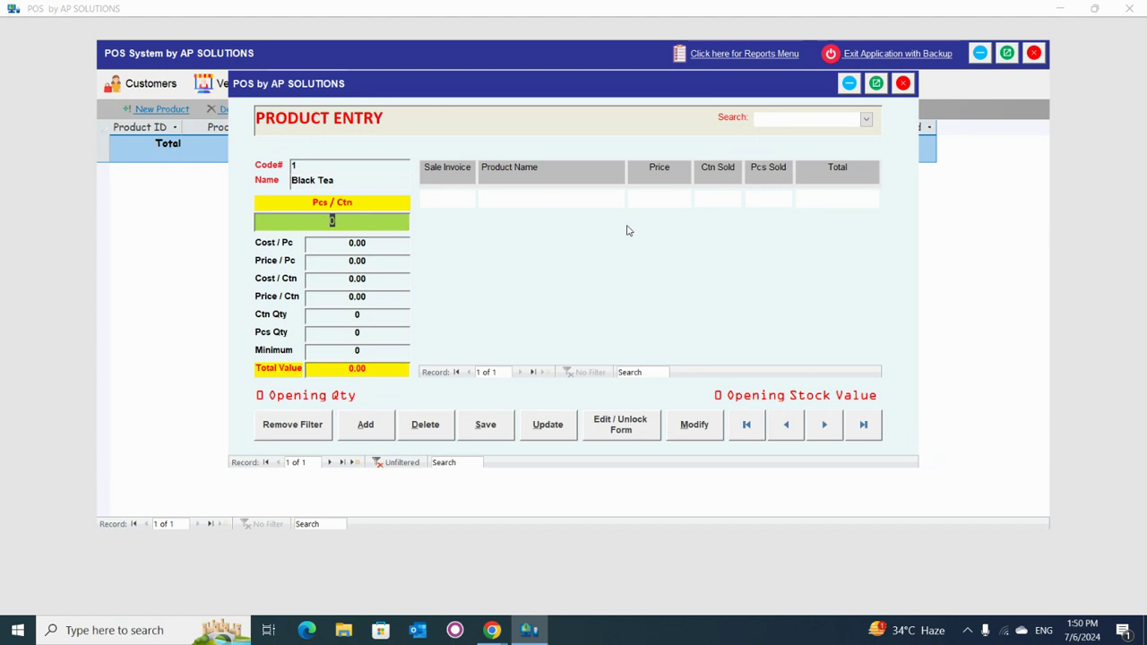
Replace the product's name with Electronic and set its pieces per carton to 10.
key(shift+Tab)
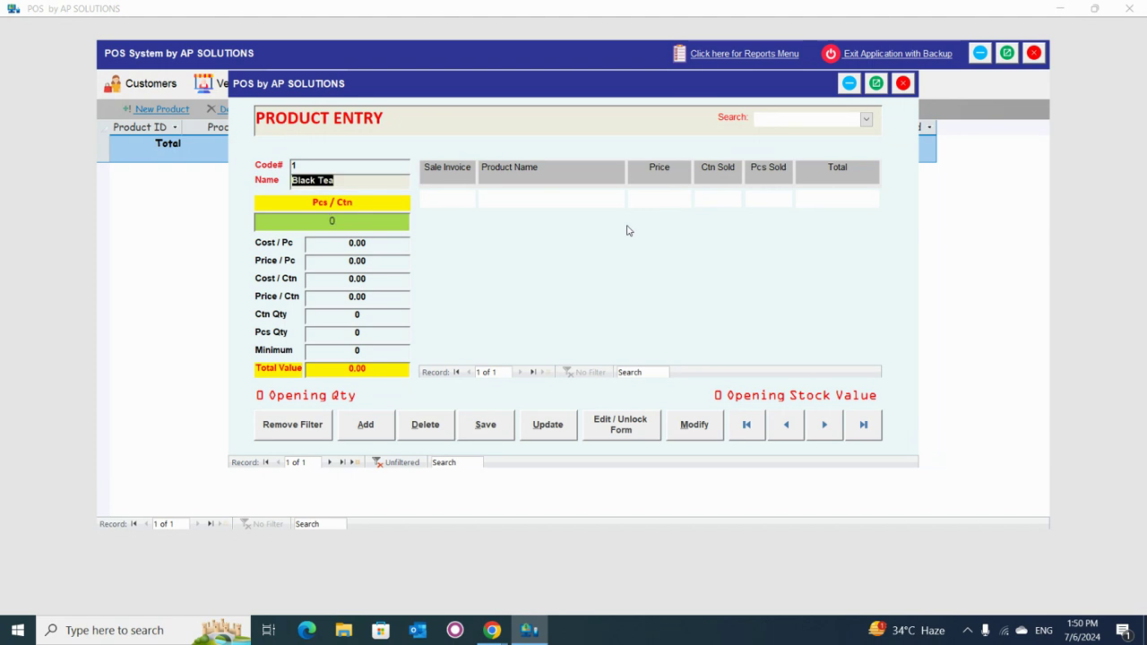
text(Electronic)
key(Tab)
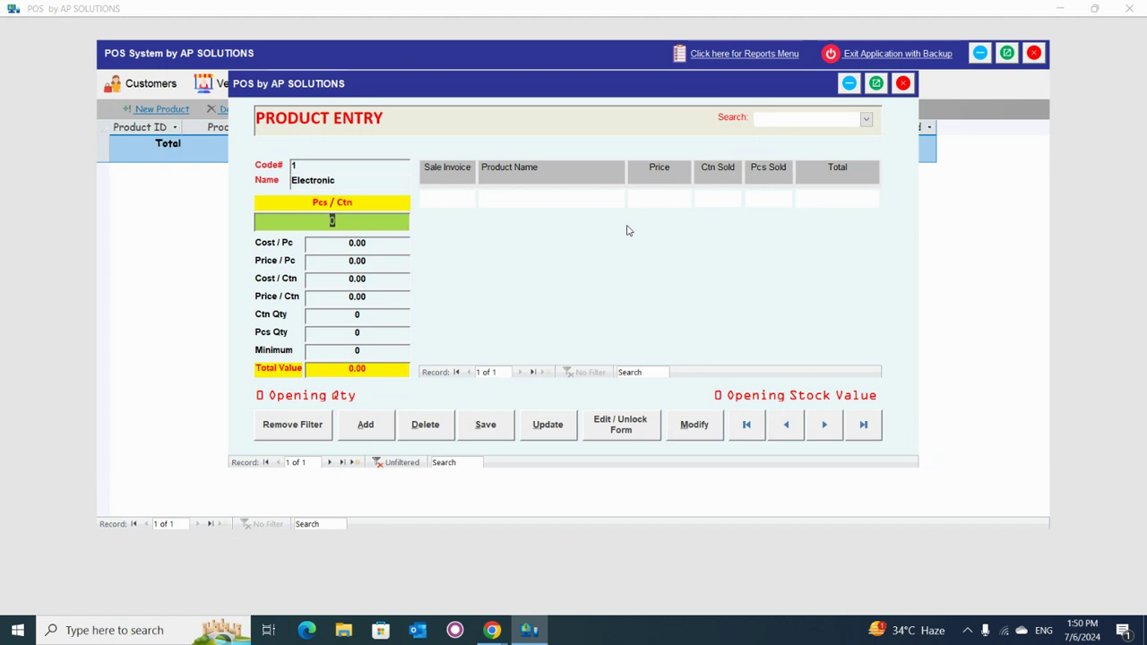
text(10)
key(Tab)
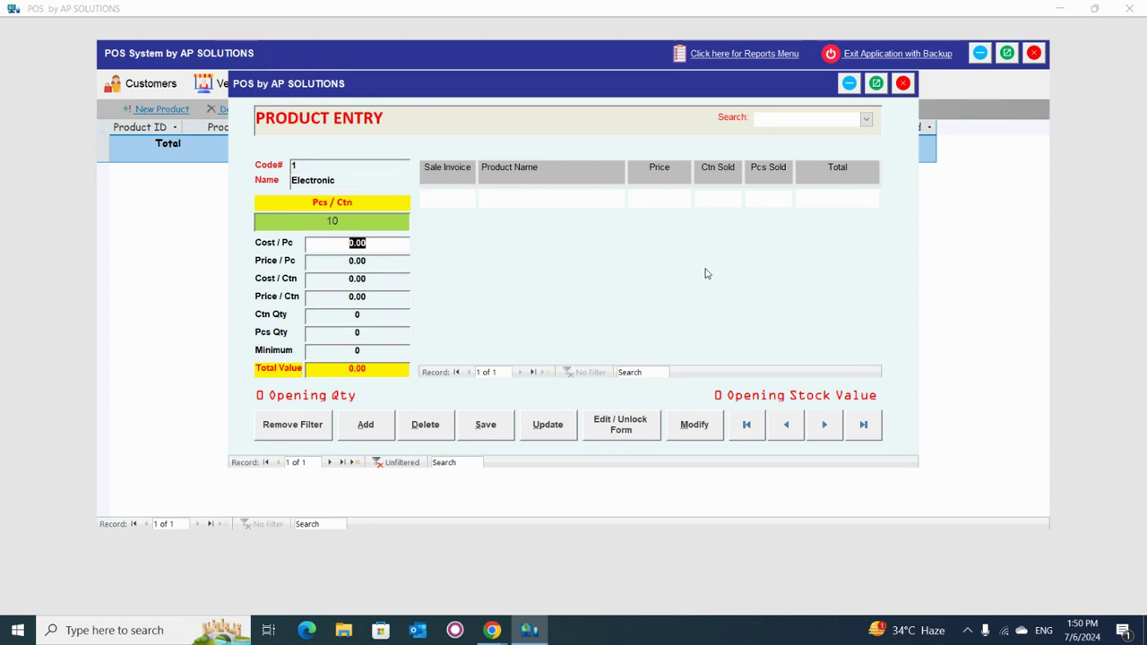
Set the product's cost per piece to 250 and its price per piece to 300.
text(250)
key(Tab)
text(300)
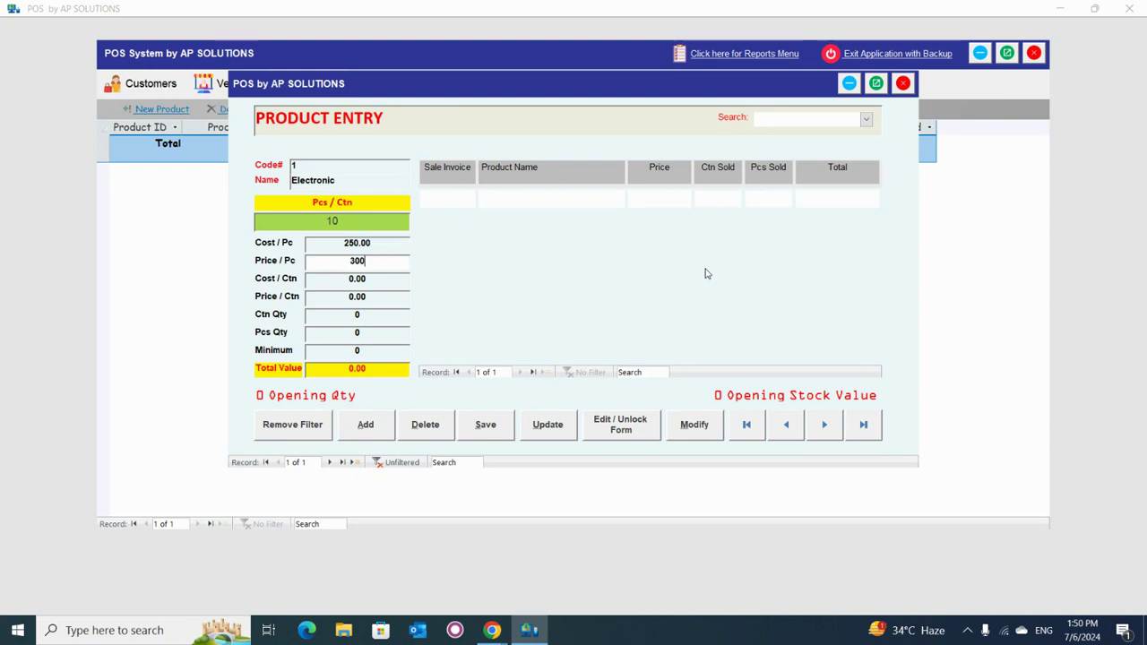
key(Tab)
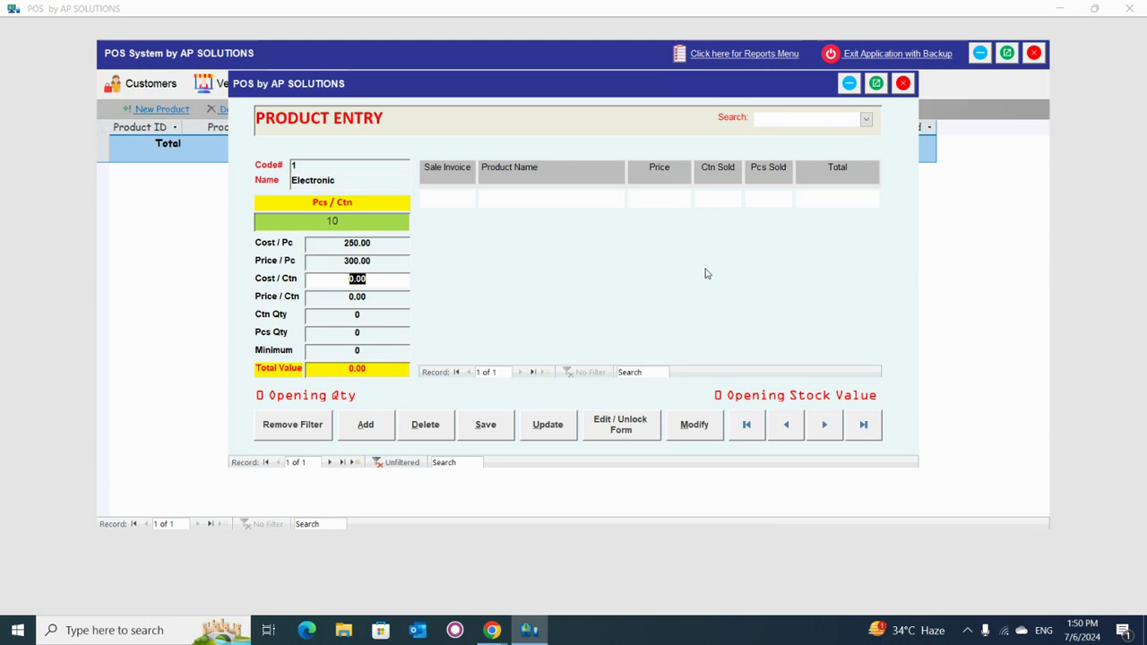
Set the product's cost per carton to 2450 and its price per carton to 2950.
text(2450)
key(Tab)
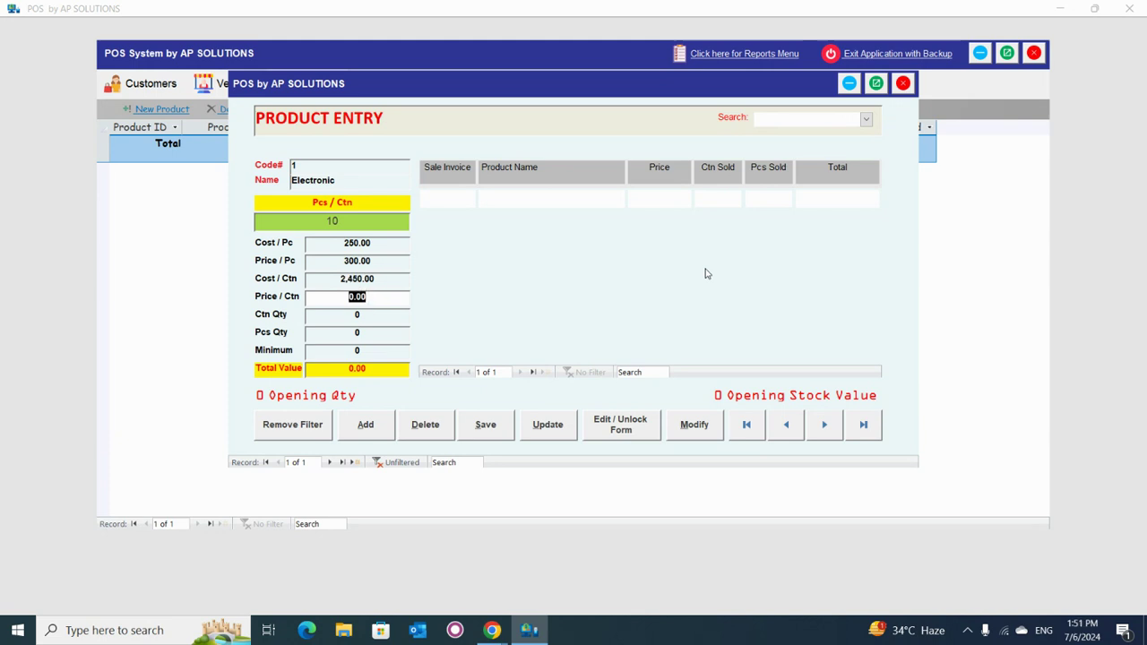
text(2950)
key(Tab)
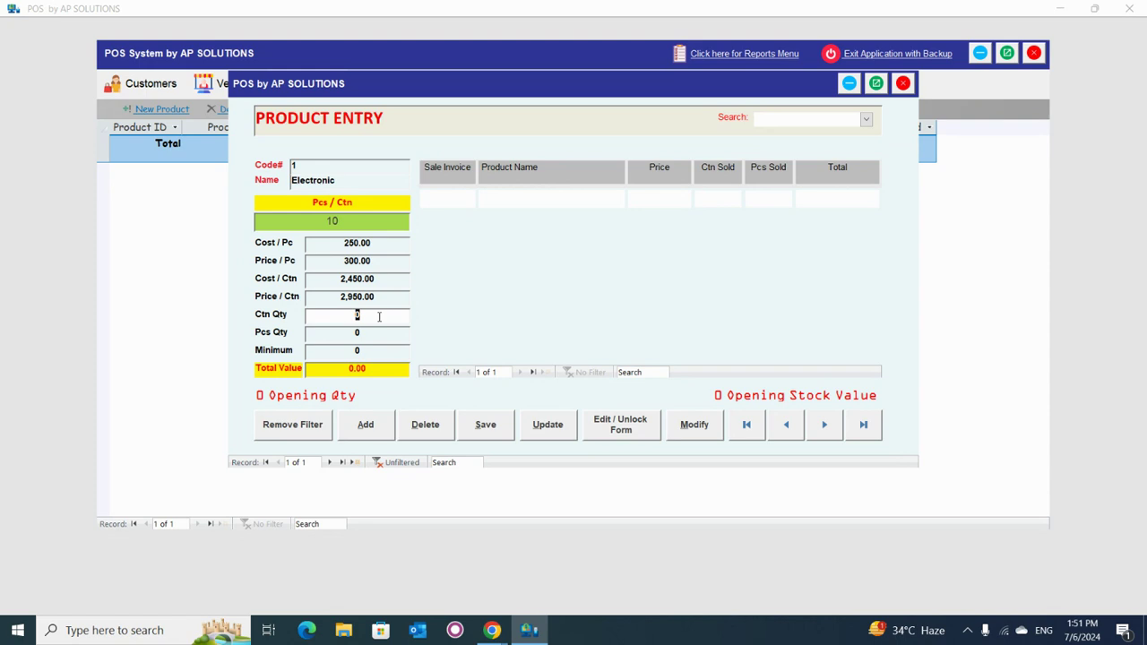
Enter the opening stock as 10 cartons and 3 loose pieces.
click(367, 333)
click(374, 315)
double_click(374, 314)
text(10)
click(383, 330)
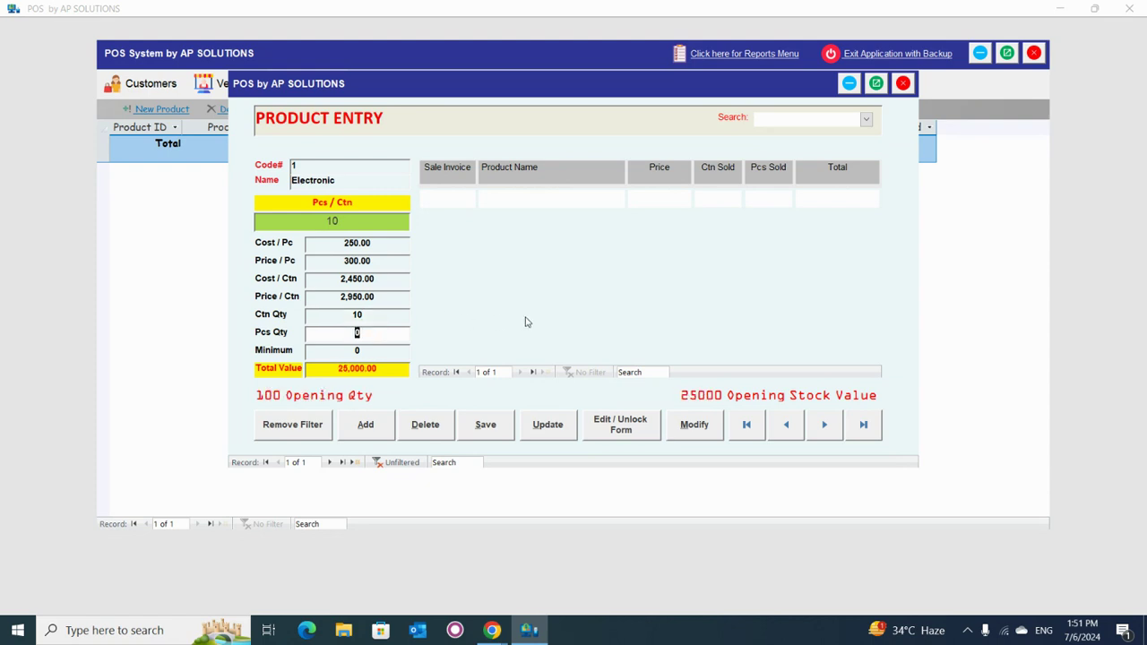
text(3)
click(392, 351)
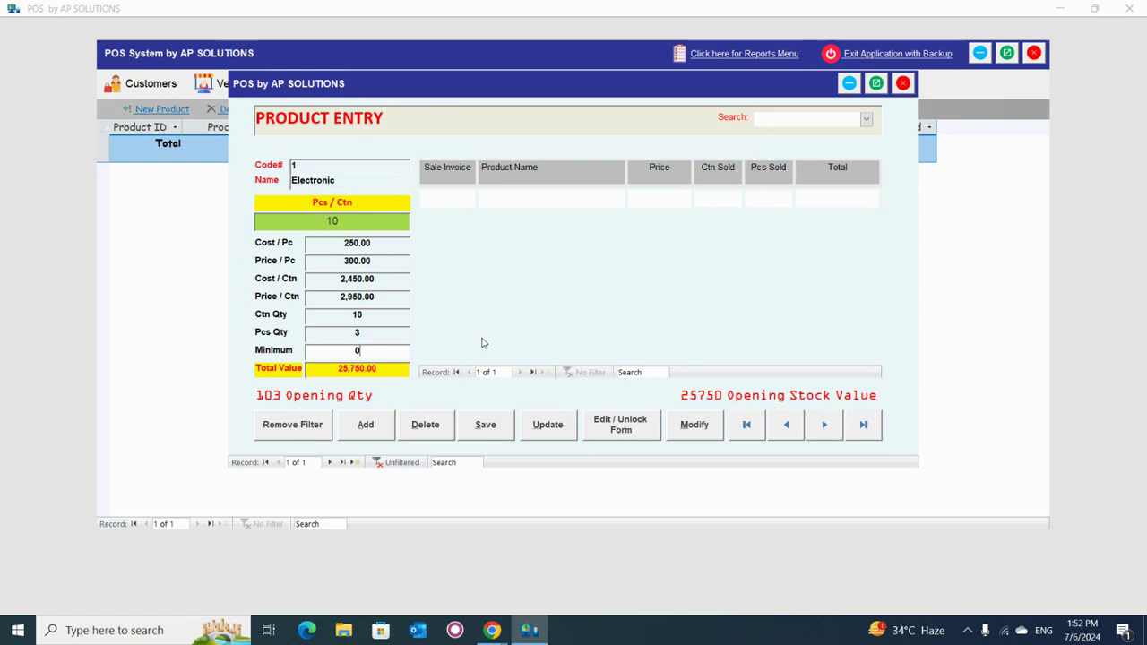
Save the Electronic product, then return to the products list and refresh it.
click(487, 429)
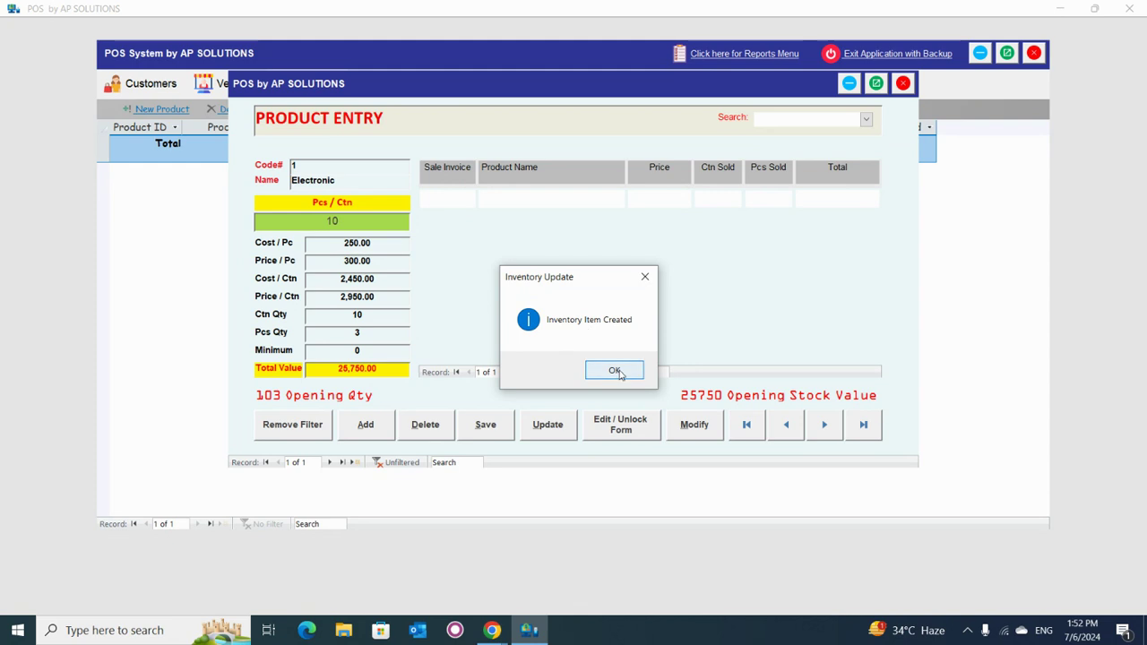
click(615, 371)
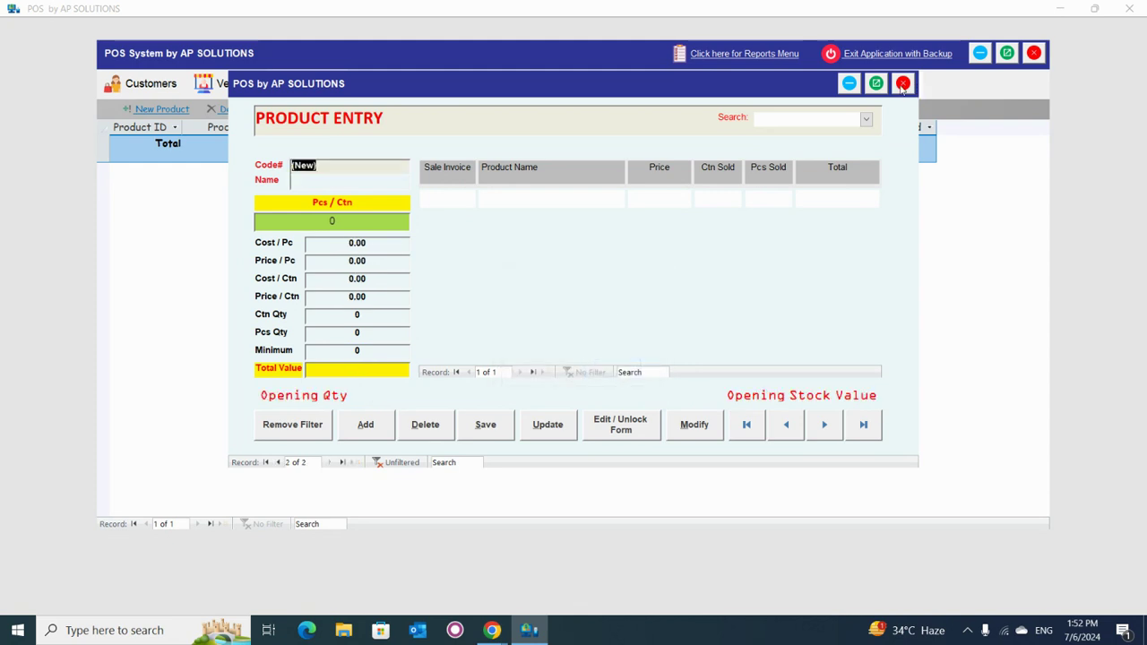
click(902, 84)
click(337, 112)
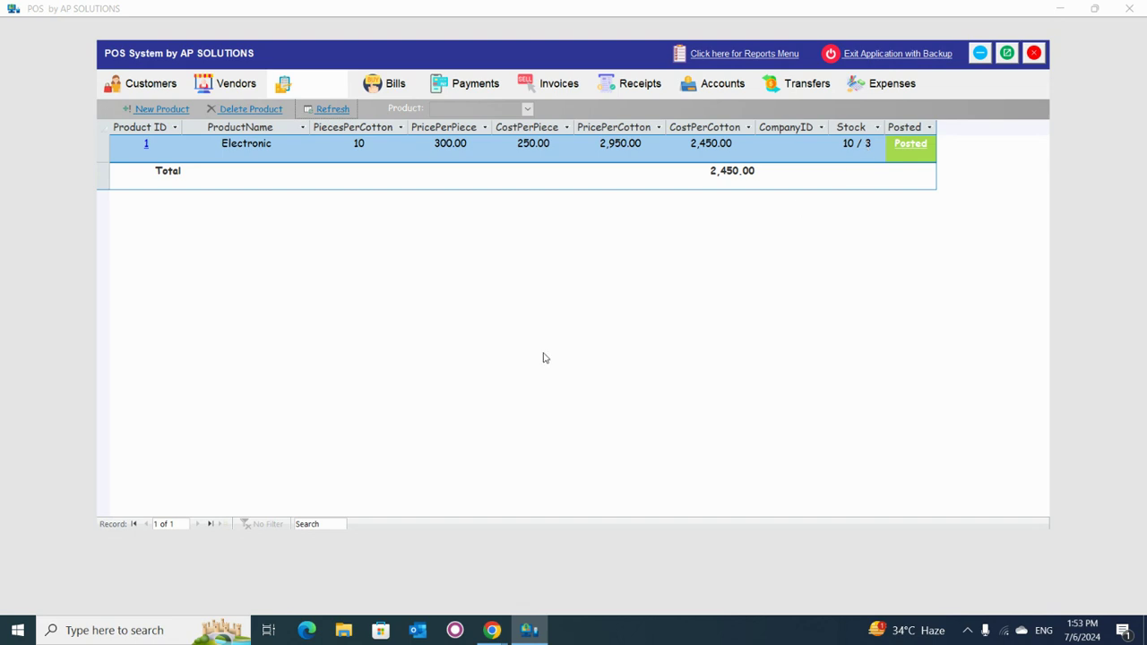
Switch to the Chrome browser window.
click(503, 633)
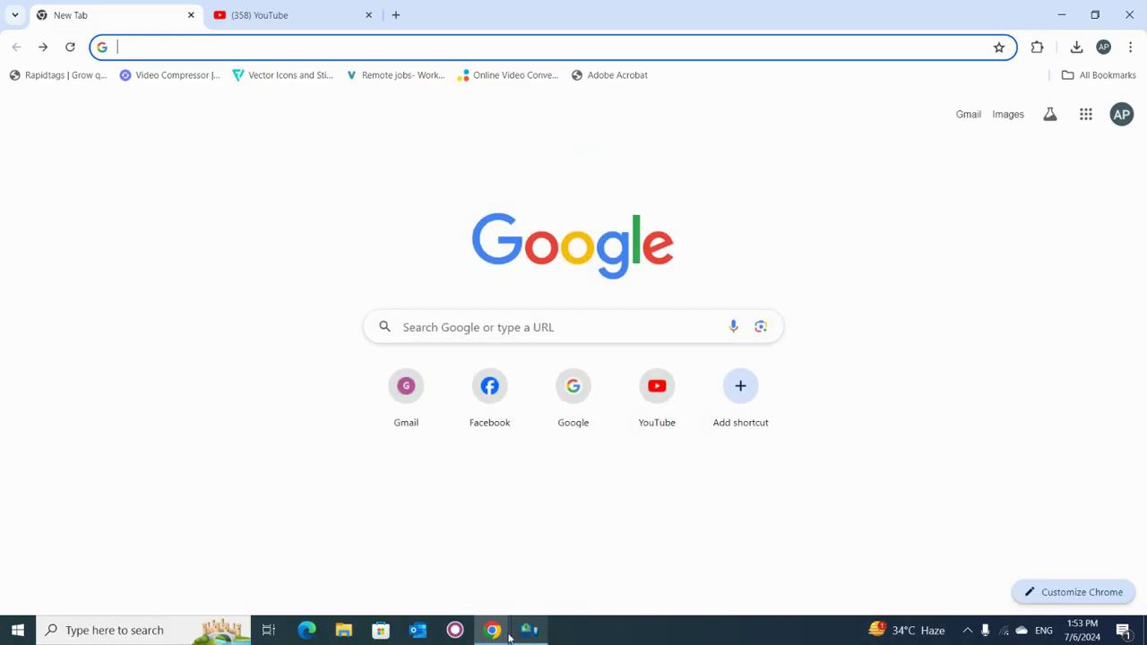